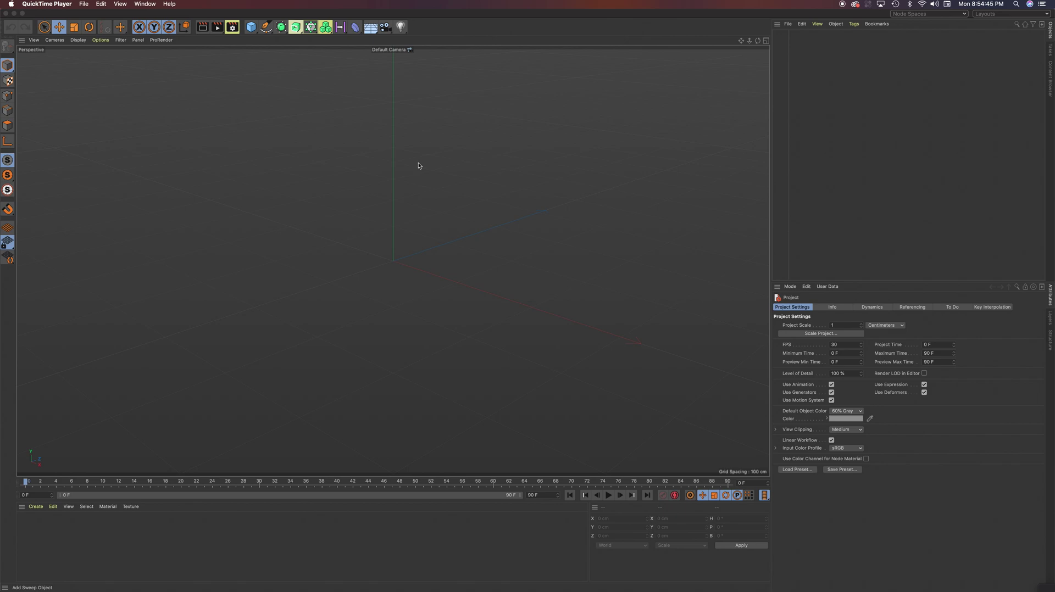
- Switch from the four-view layout to a single maximized Front view
left_click(295, 27)
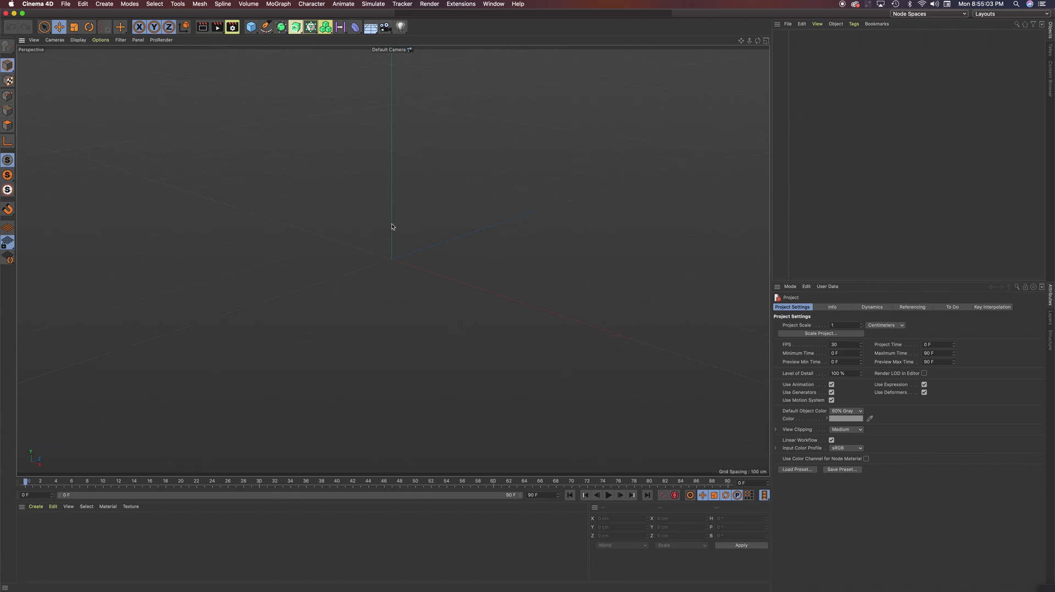
middle_click(408, 245)
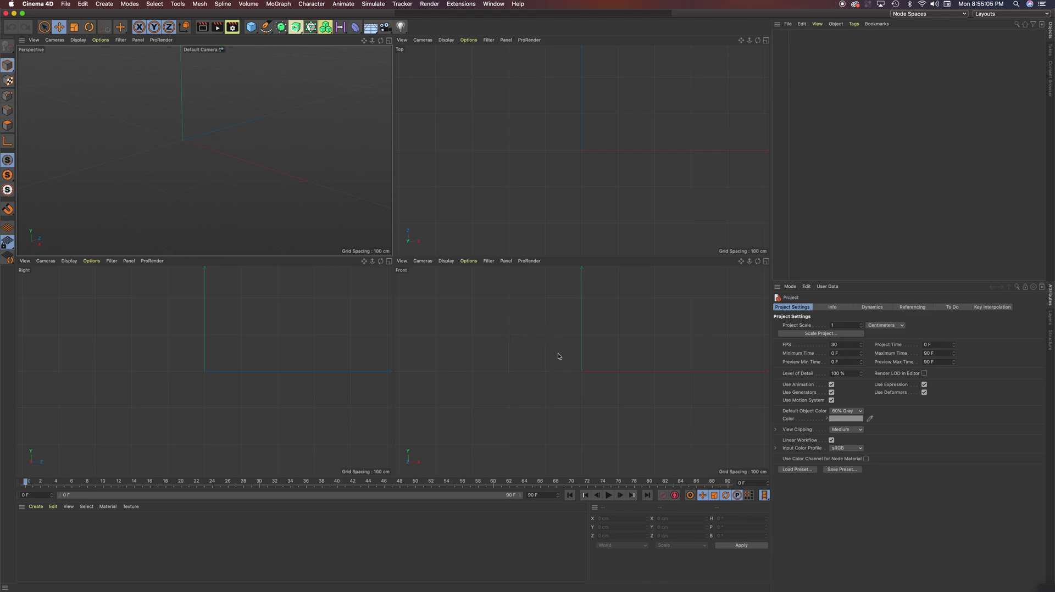
middle_click(574, 362)
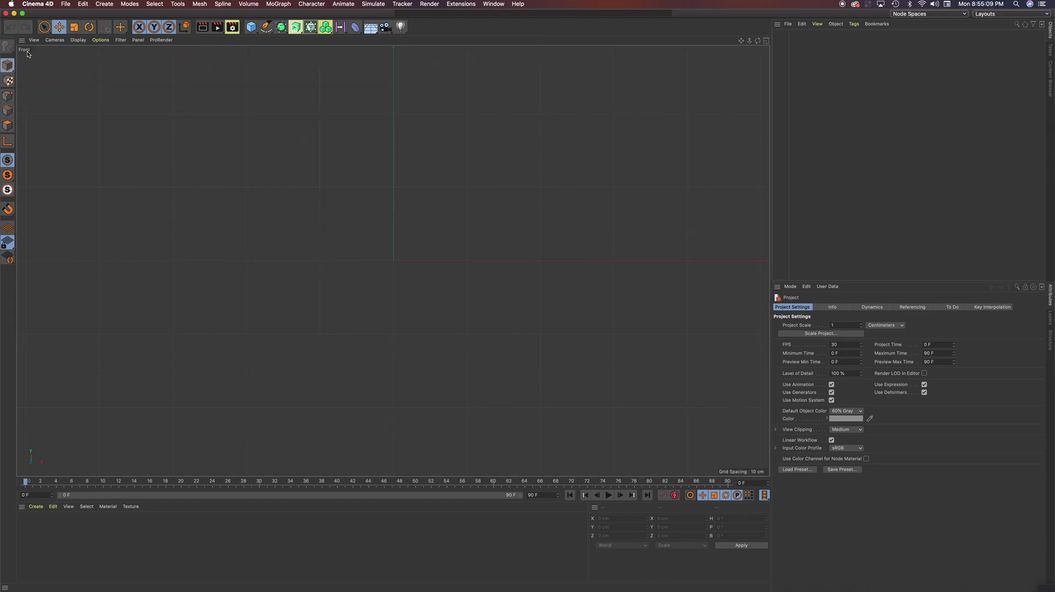
- With the Spline Pen, start the path at the origin, replacing a mistaken corner point with a smooth one
left_click(266, 29)
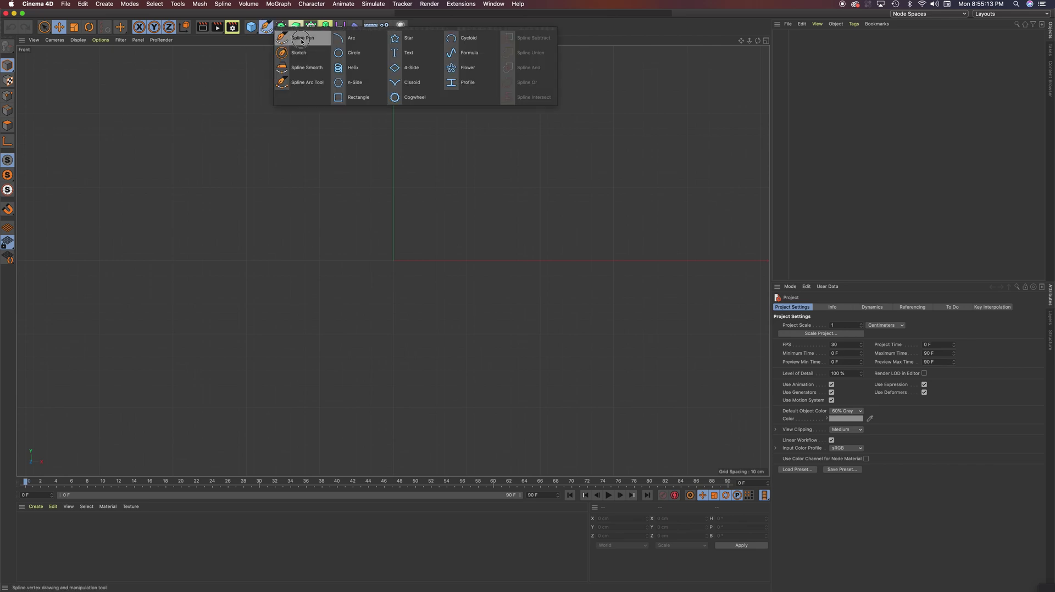
left_click(301, 39)
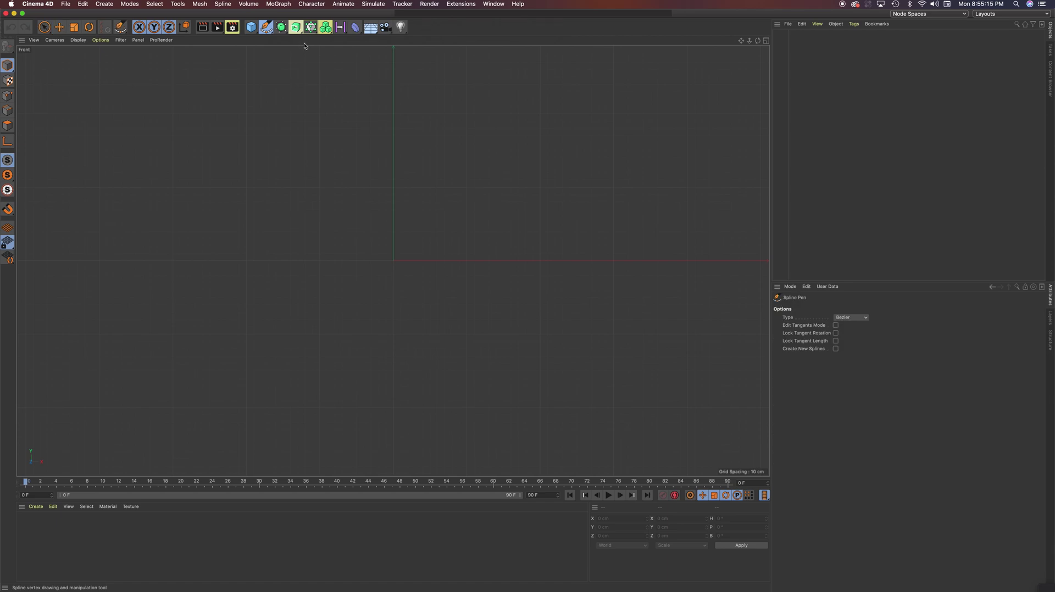
left_click(393, 261)
left_click(483, 210)
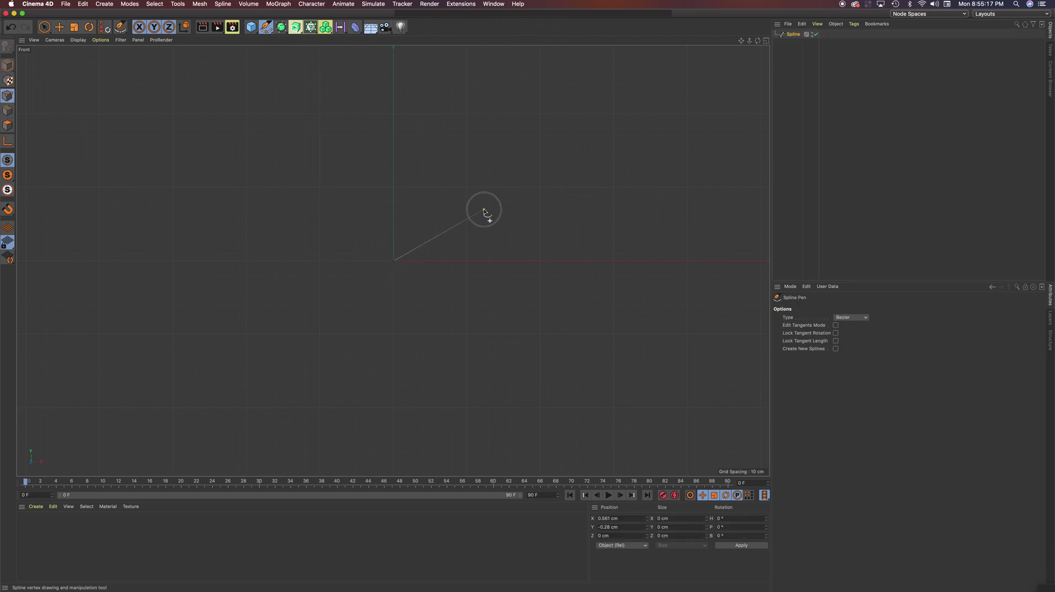
left_click_drag(575, 240, 611, 265)
key("super+z")
key("super+z")
left_click_drag(487, 199, 525, 210)
- Continue the Bezier path with smooth points around the right, top and left, ending at lower left
left_click_drag(626, 271, 654, 265)
left_click_drag(702, 193, 692, 170)
left_click_drag(629, 91, 583, 92)
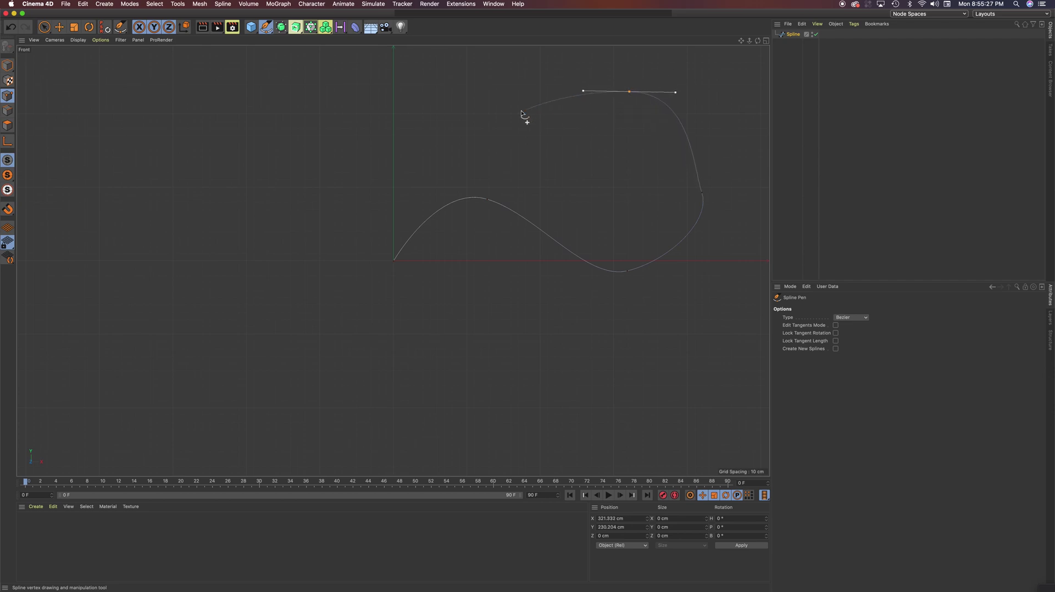
left_click_drag(516, 113, 472, 95)
left_click_drag(386, 75, 357, 100)
left_click_drag(284, 119, 246, 104)
left_click_drag(178, 158, 174, 184)
left_click_drag(132, 298, 62, 312)
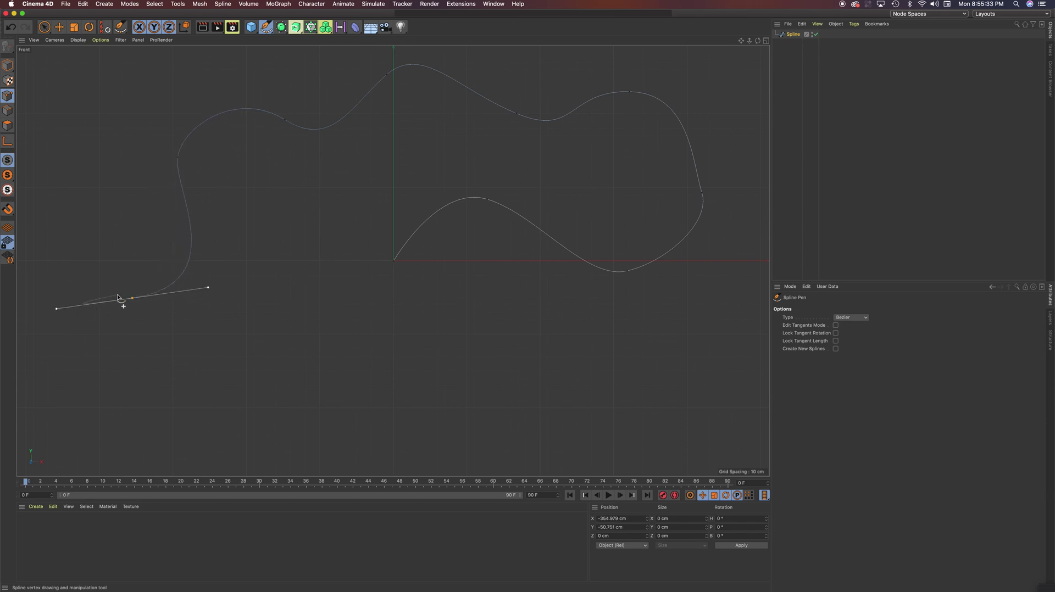
key("Return")
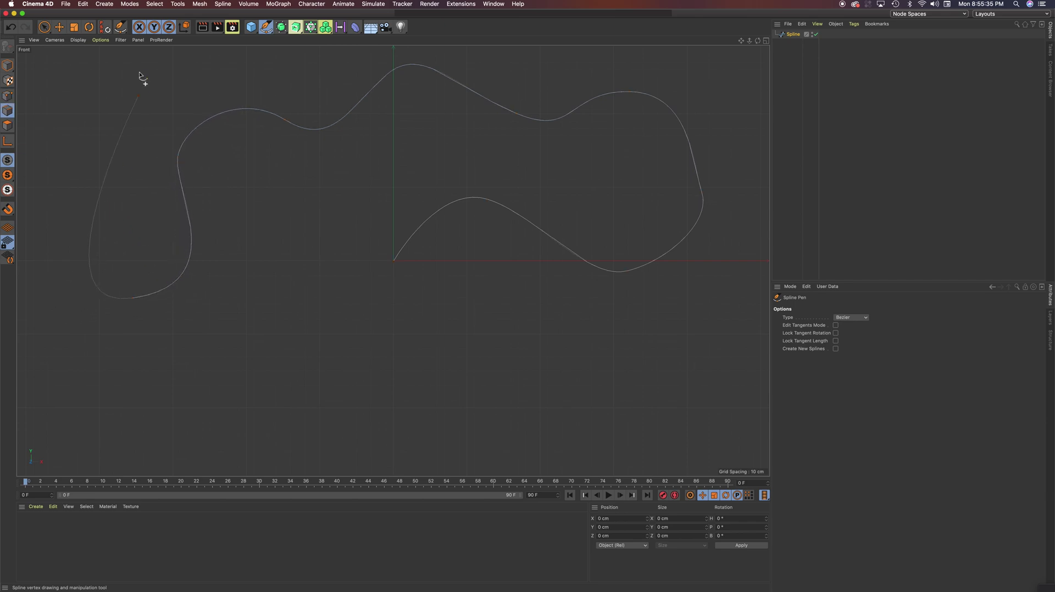
- Switch to Model mode and activate the Move tool
left_click(9, 65)
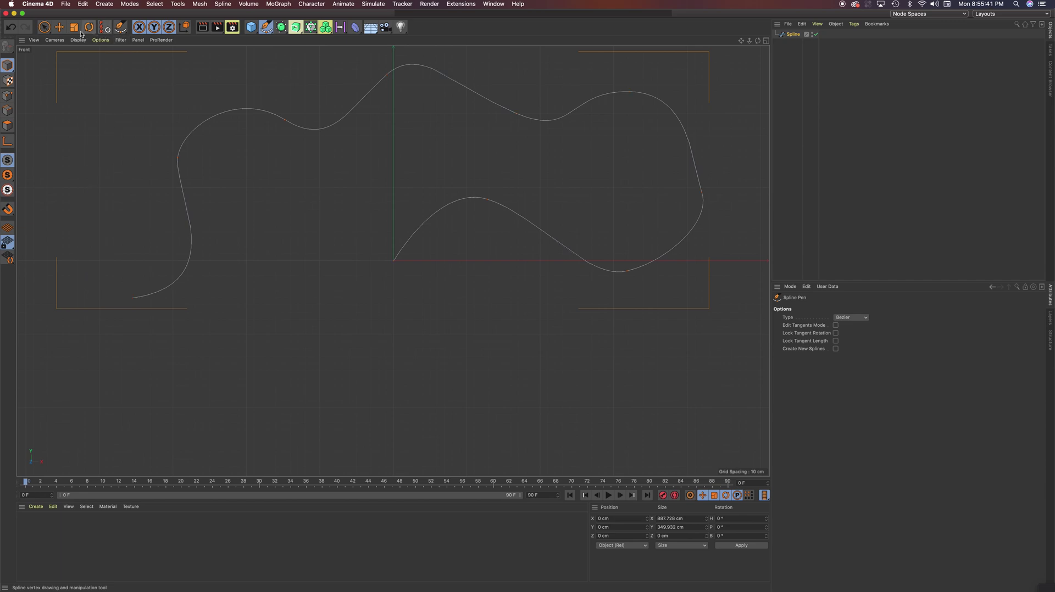
left_click(60, 28)
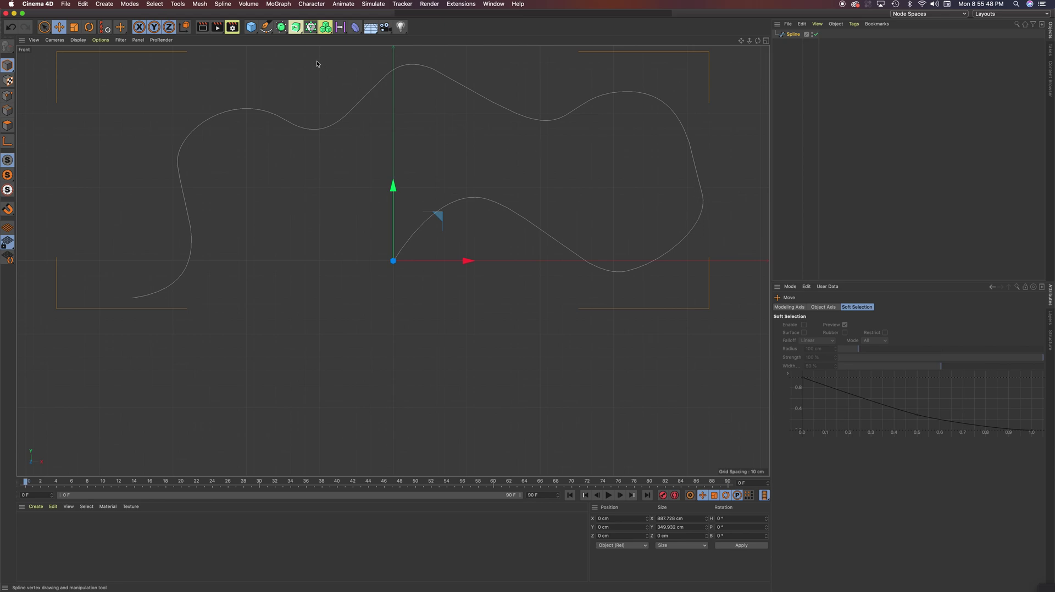
- Smooth the right-hand bend with the Spline Smooth brush, bringing the path to about 871.8 cm wide
left_click(266, 27)
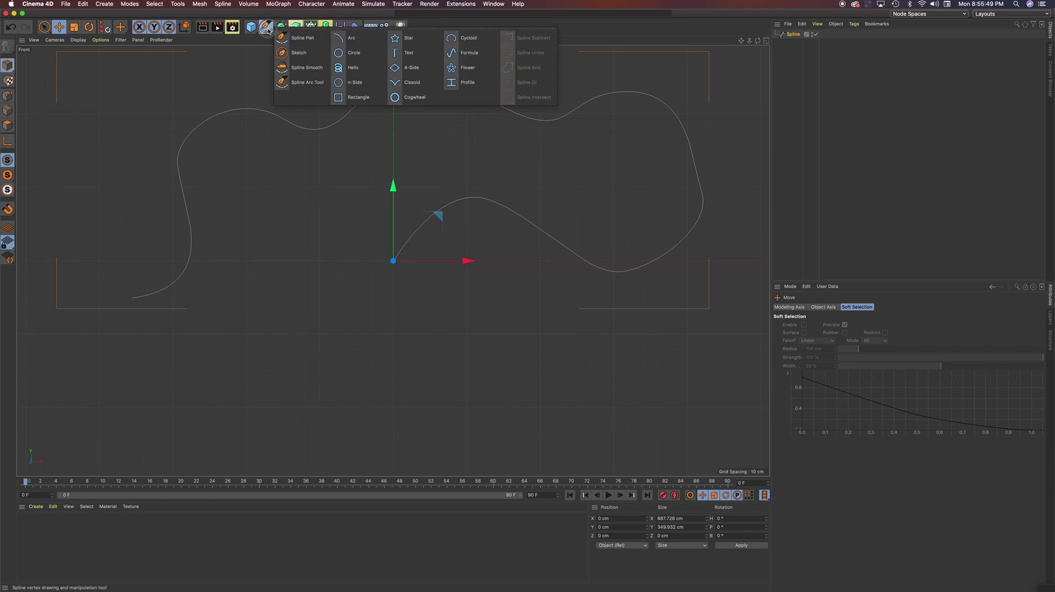
left_click(306, 68)
mouse_move(713, 207)
left_mouse_down()
mouse_move(714, 189)
mouse_move(703, 238)
mouse_move(715, 173)
left_mouse_up()
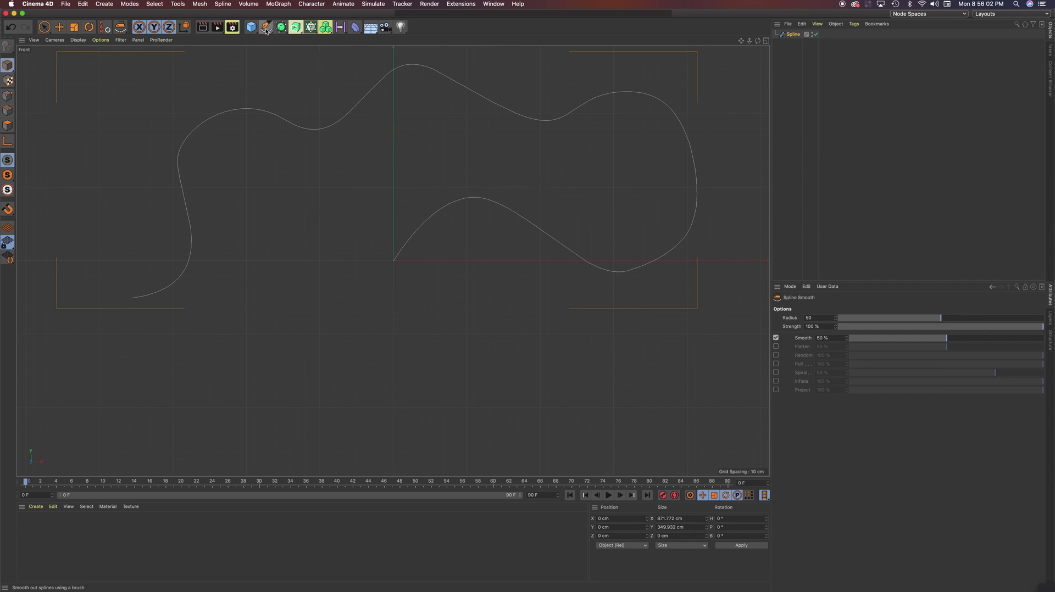
left_click(58, 27)
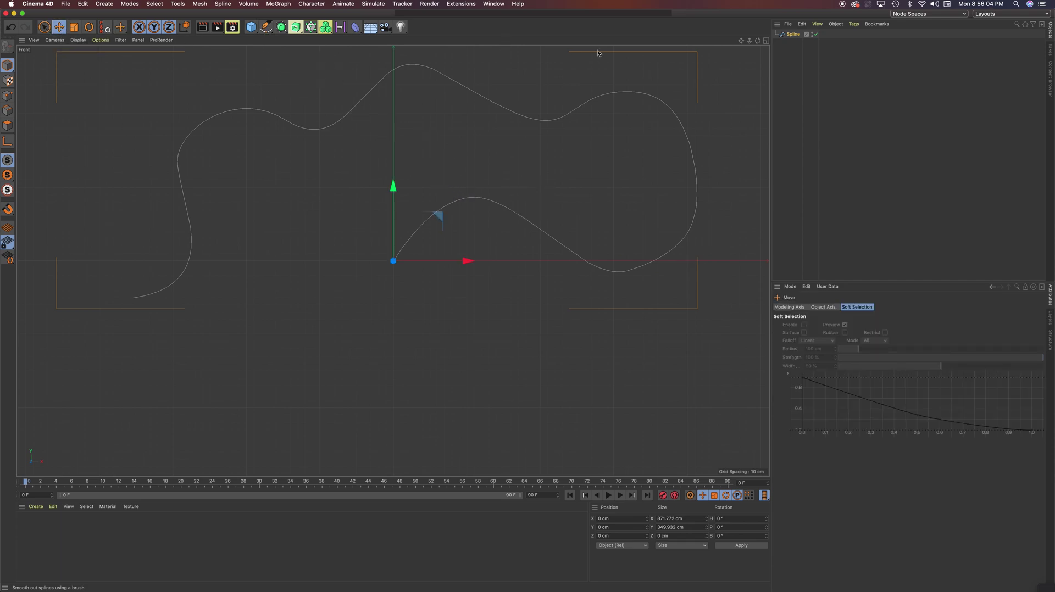
left_click(266, 27)
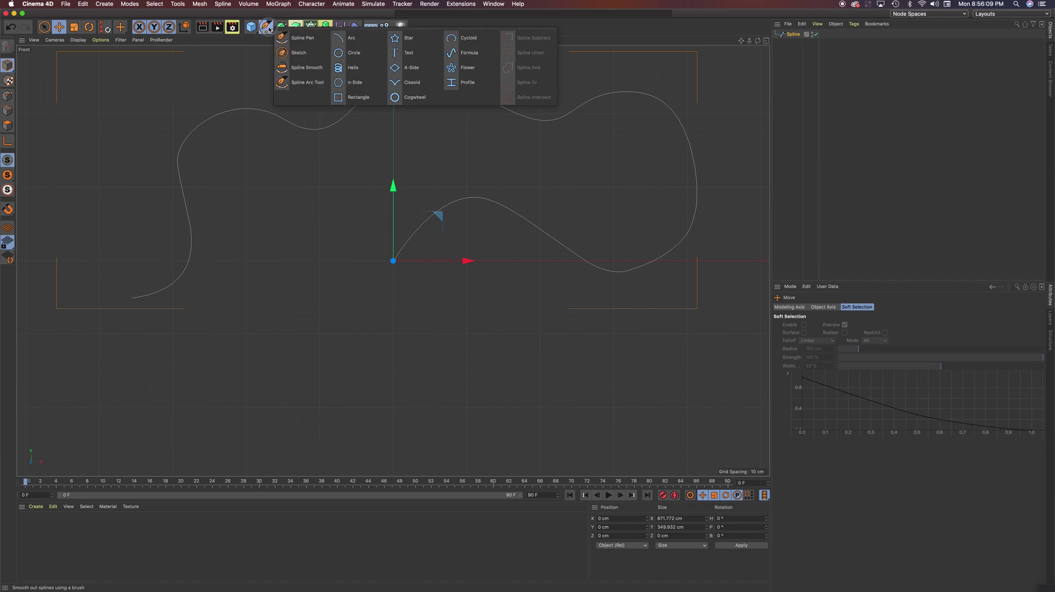
- Add a Circle spline, move it left to X −125.941 cm and scale it to about 13.4 cm
left_click(353, 54)
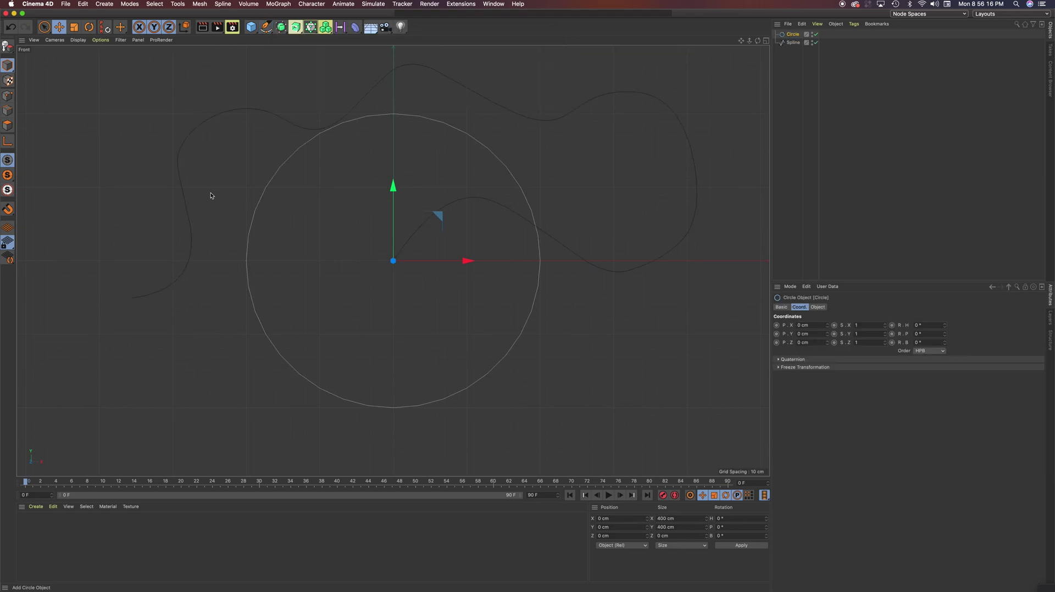
left_click_drag(467, 261, 375, 261)
left_click(74, 26)
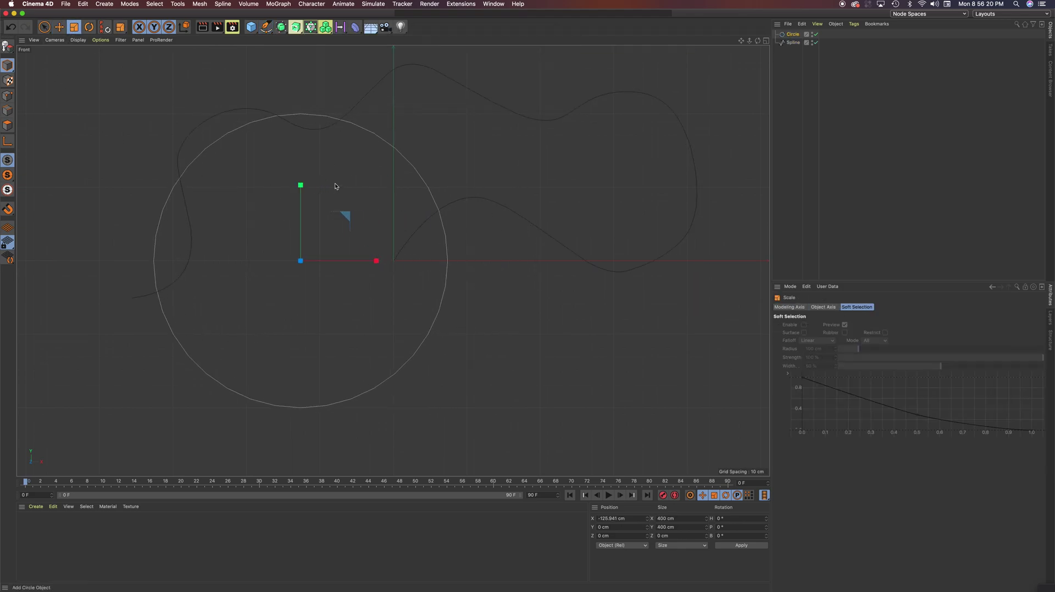
left_click_drag(351, 211, 263, 268)
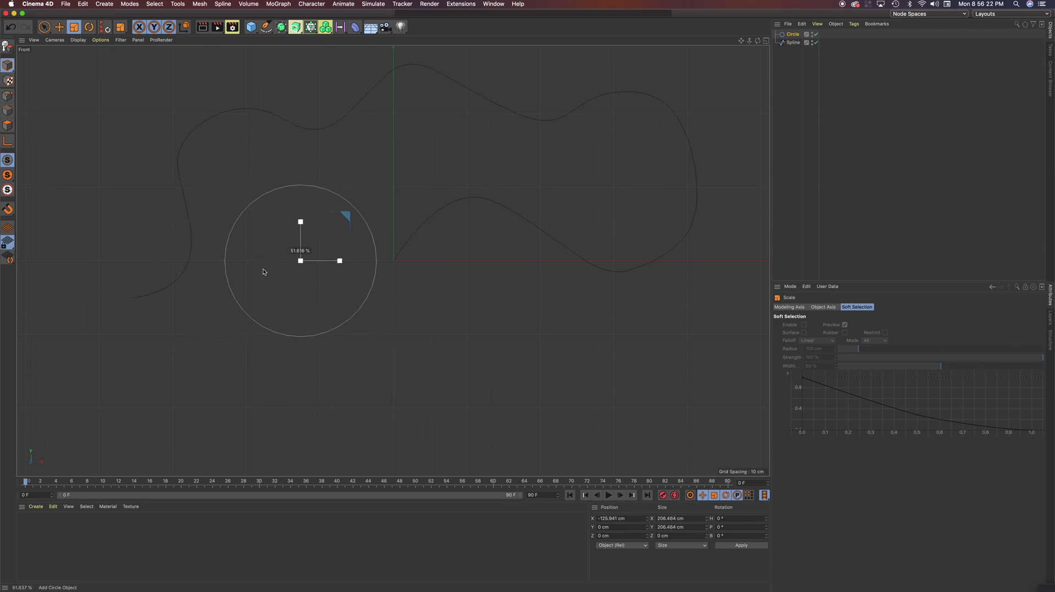
left_click_drag(439, 135, 226, 299)
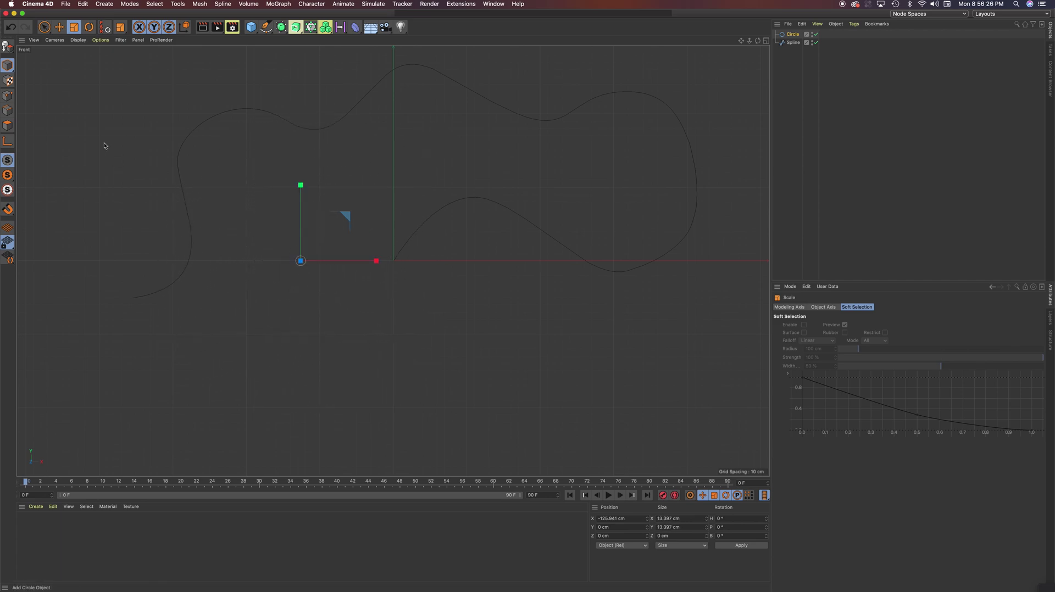
- Move the circle left and zoom in to centre it on the path's lower-left end point
left_click(59, 27)
left_click_drag(303, 262, 147, 290)
left_click(139, 314)
scroll(125, 301, "up", 8)
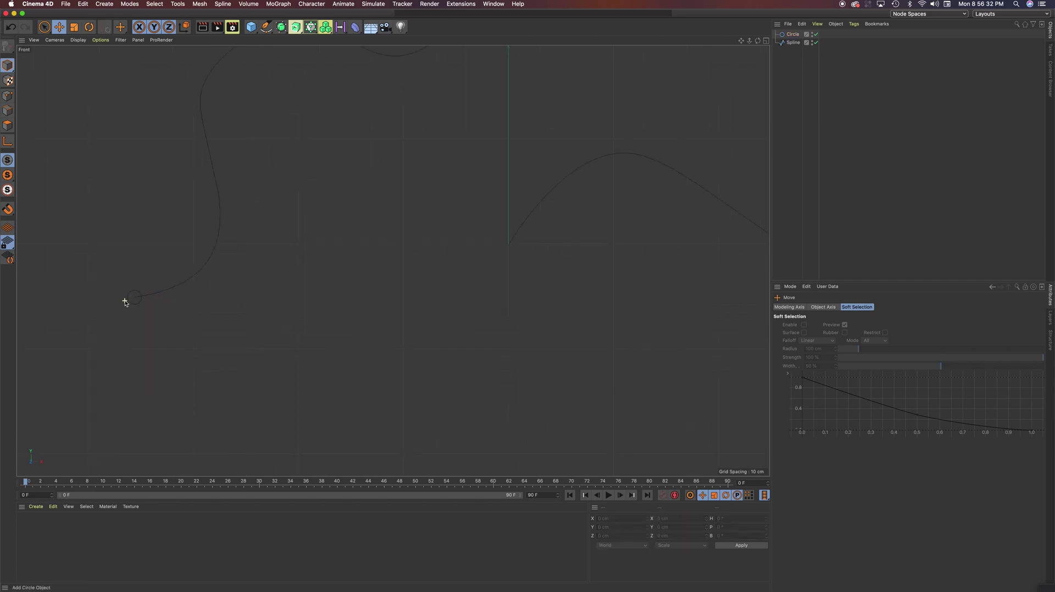
left_click(197, 252)
left_click_drag(193, 259, 198, 261)
left_click(358, 303)
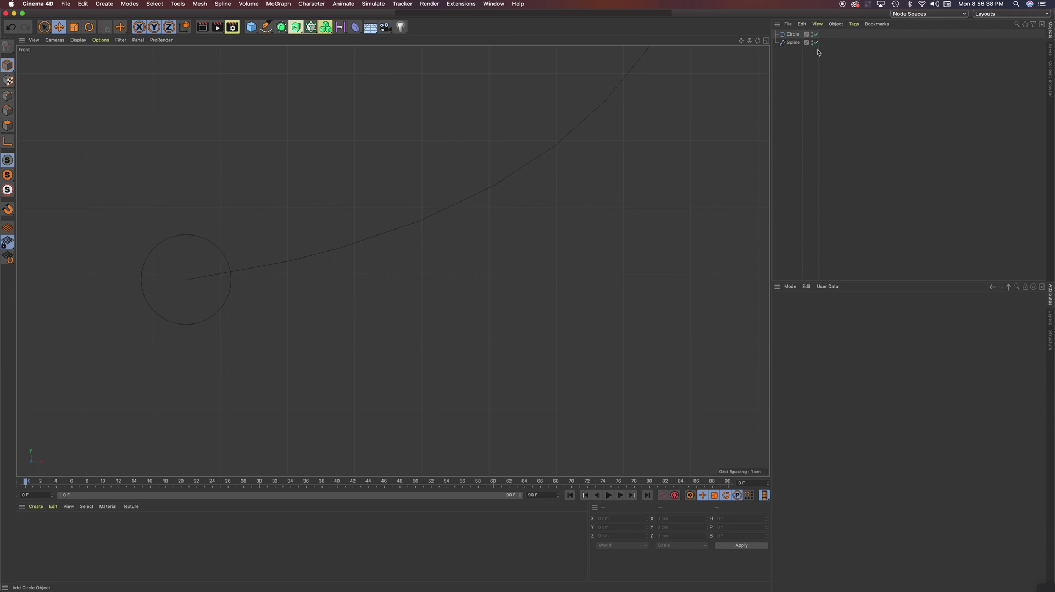
- Select and deselect the Spline and Circle, then return to the maximized Perspective view
left_click(793, 42)
left_click(792, 34, "ctrl")
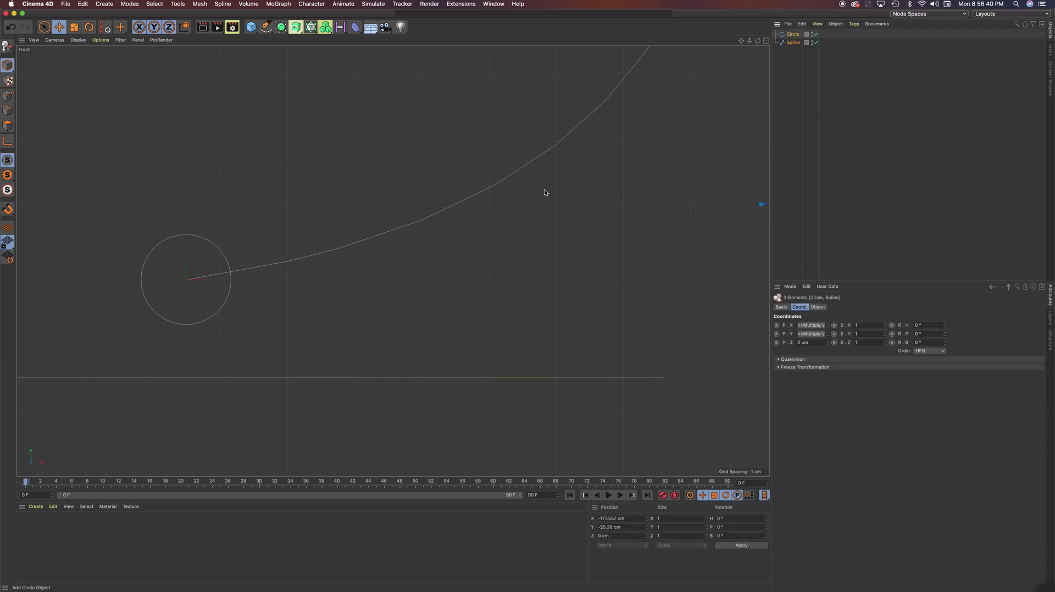
left_click(640, 129)
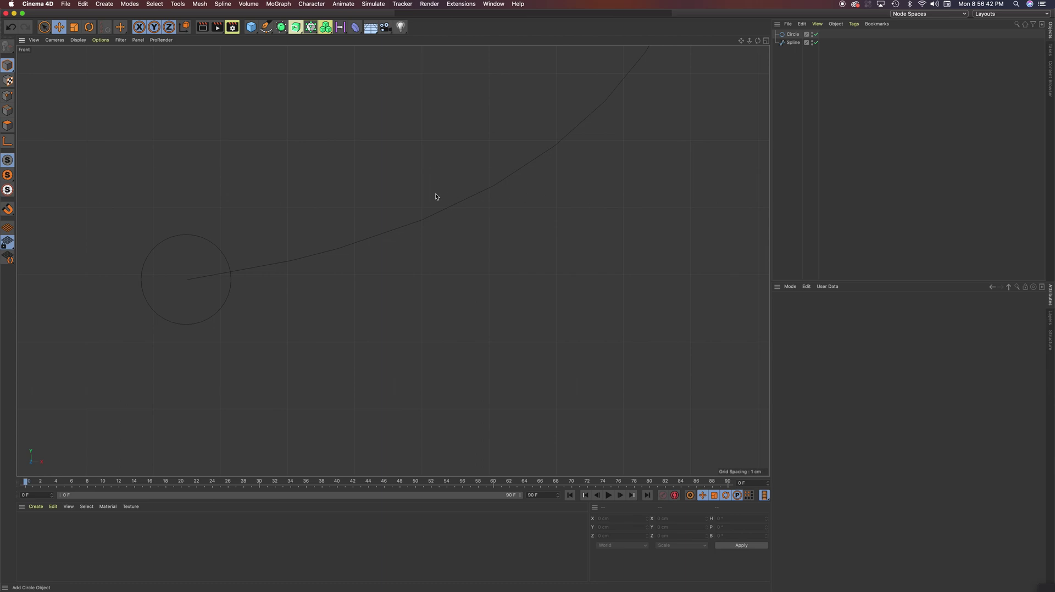
middle_click(329, 184)
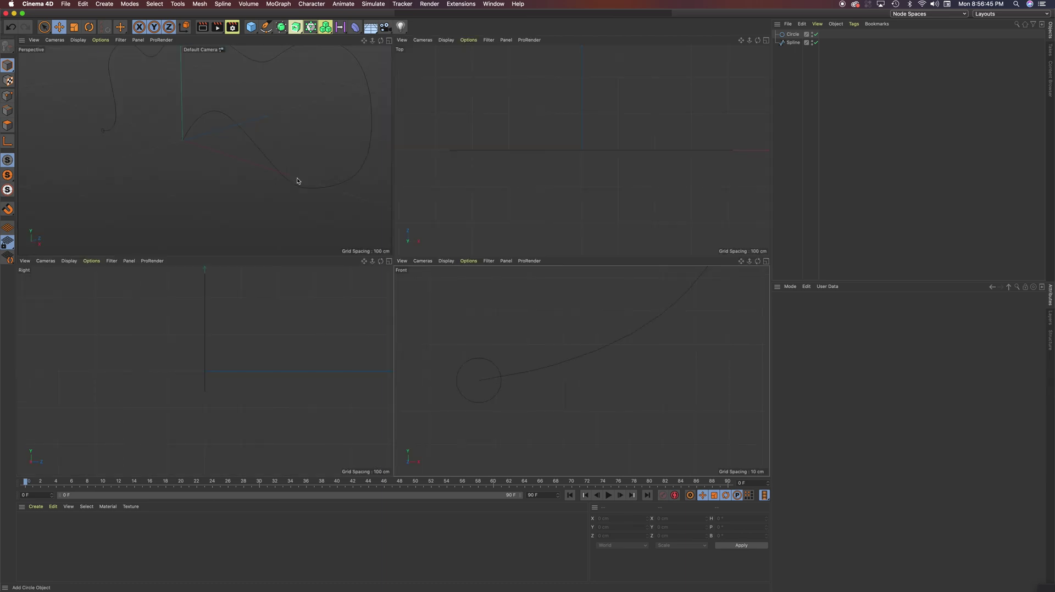
middle_click(270, 168)
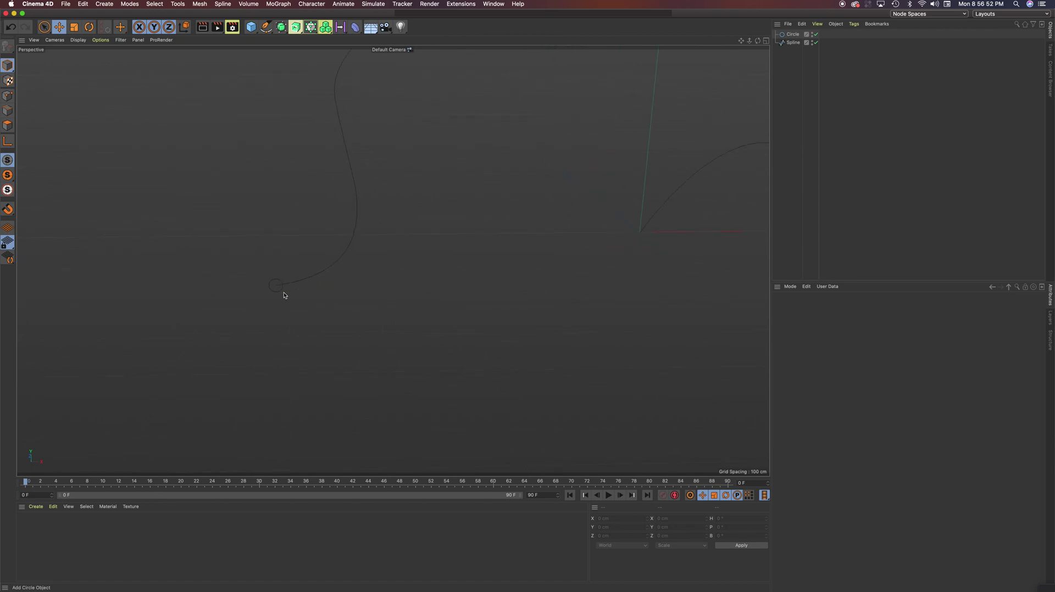
- Add a Sweep generator and drop the path Spline inside it in the Object Manager
scroll(280, 291, "up", 5)
left_click_drag(396, 236, 443, 237, "alt")
left_click_drag(295, 26, 331, 87)
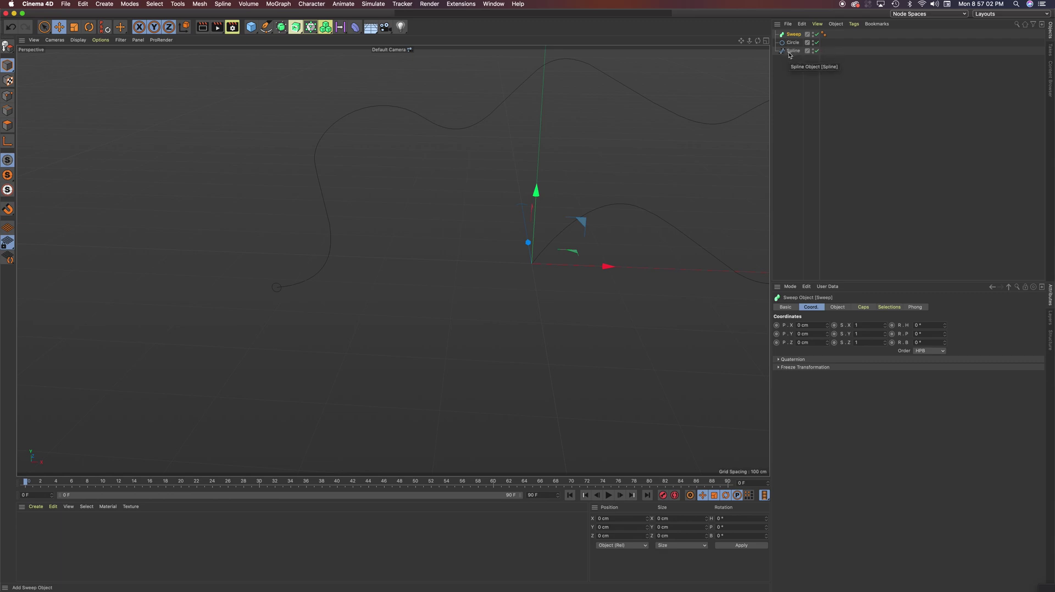
left_click_drag(793, 53, 794, 36)
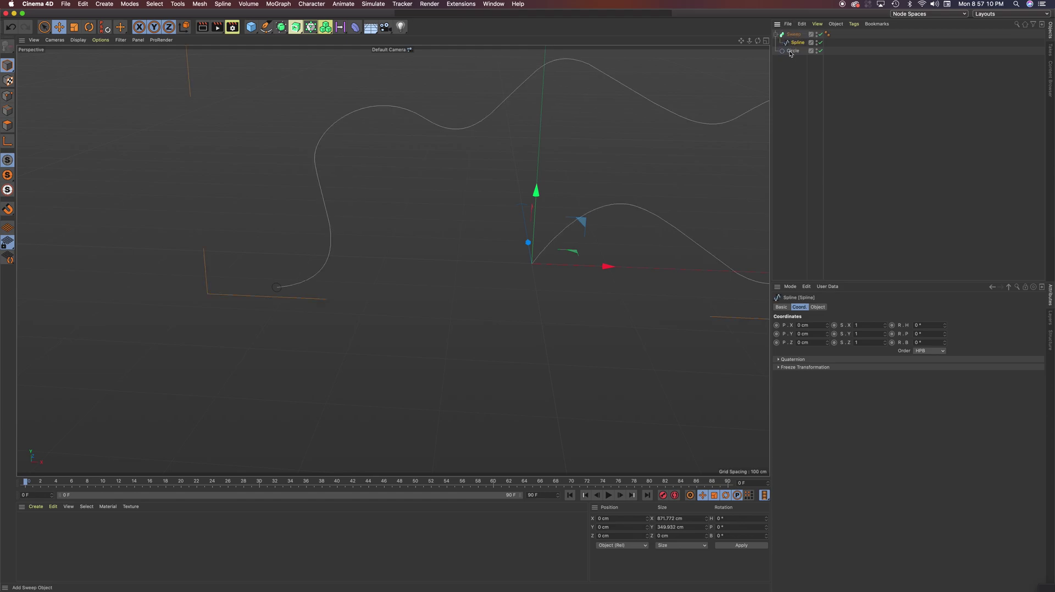
- Place the Circle inside the Sweep above the Spline so a tube follows the path
left_click(791, 52)
left_click_drag(791, 53, 793, 36)
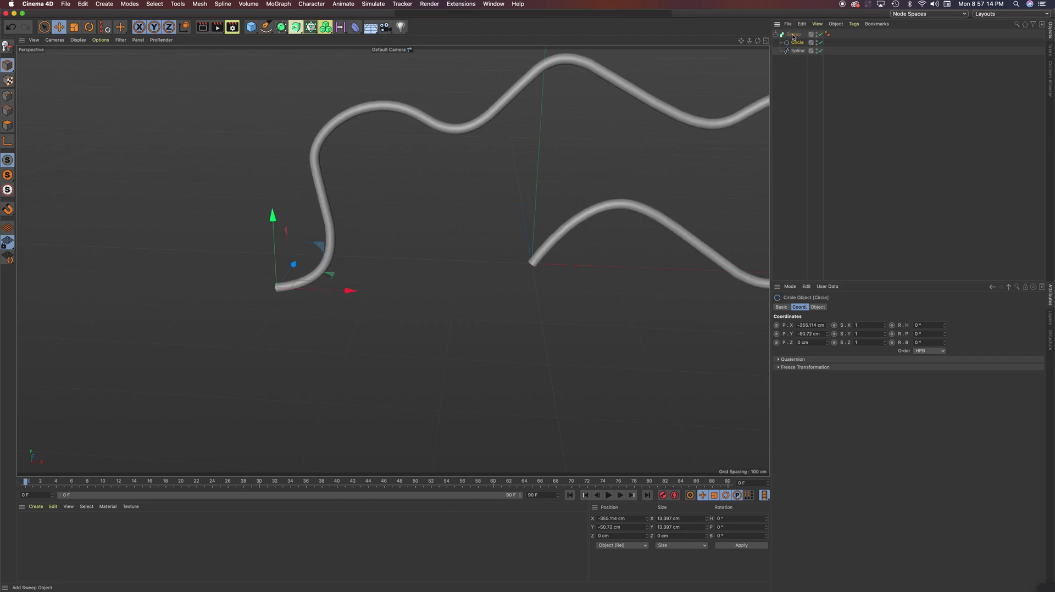
mouse_move(409, 160)
left_mouse_down("alt")
mouse_move(487, 153)
mouse_move(513, 137)
mouse_move(420, 148)
left_mouse_up("alt")
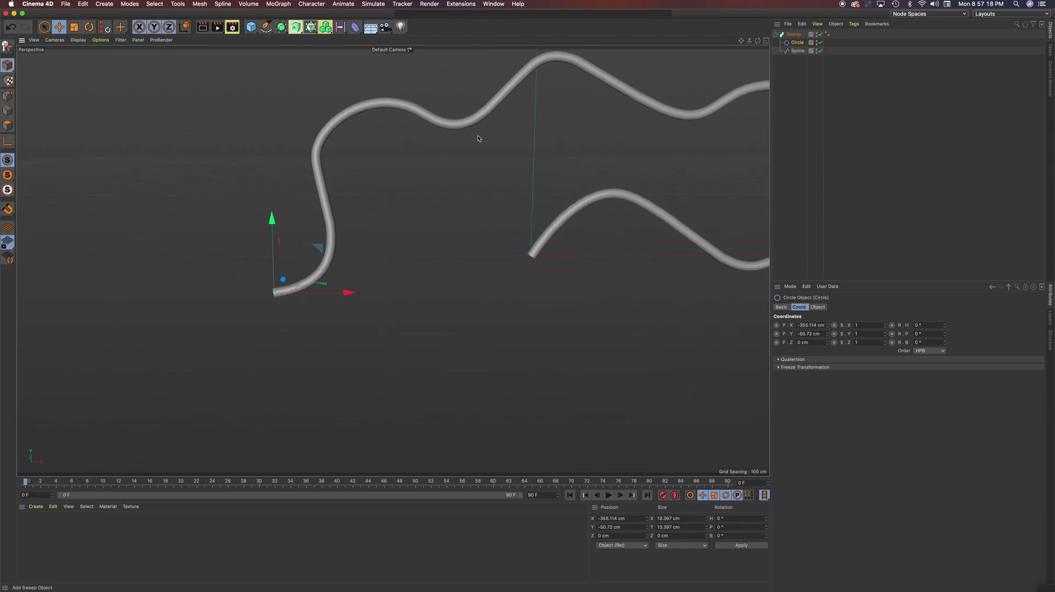
- Scale the Circle profile up to about 29.2 cm to thicken the tube
left_click(799, 44)
key("t")
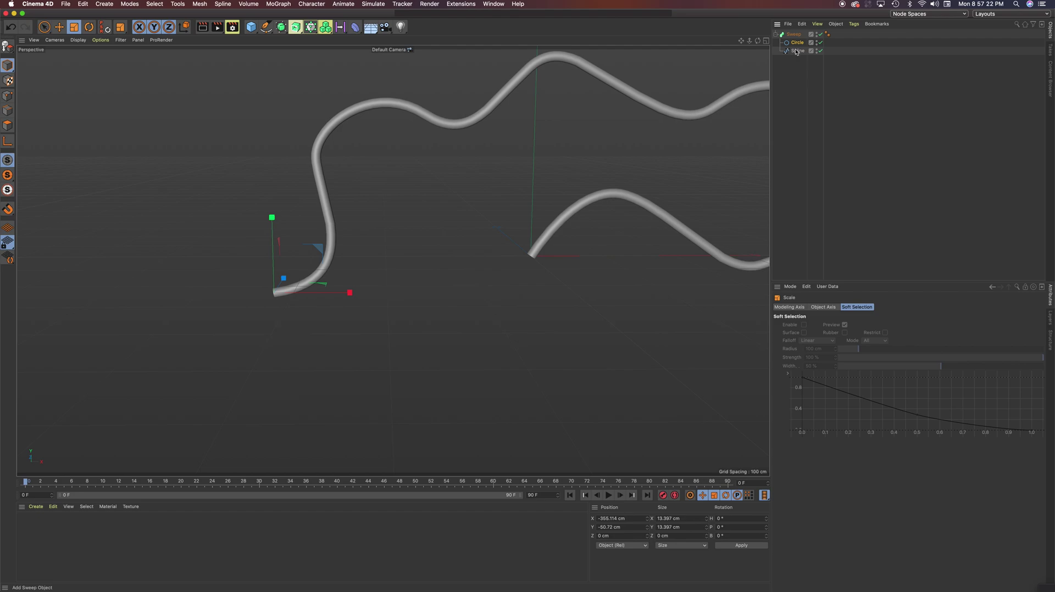
left_click_drag(429, 175, 474, 167, "alt")
mouse_move(394, 249)
left_mouse_down()
mouse_move(586, 137)
mouse_move(522, 164)
mouse_move(632, 154)
mouse_move(471, 188)
mouse_move(488, 171)
mouse_move(511, 196)
mouse_move(495, 212)
mouse_move(515, 198)
mouse_move(379, 258)
left_mouse_up()
- Select the Sweep, show its Object properties and test End Scale on the tube
left_click(793, 35)
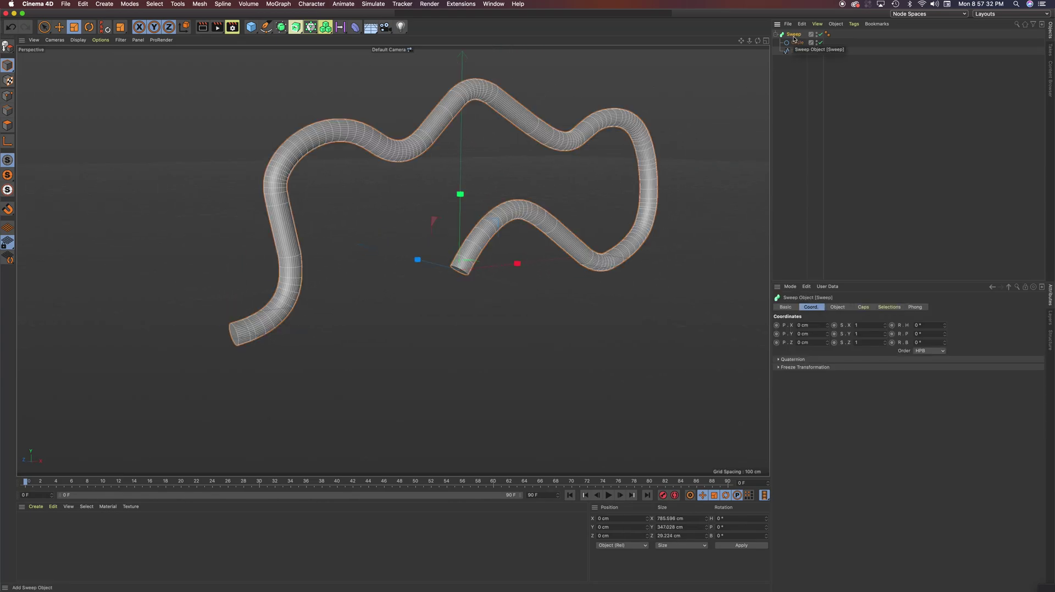
left_click(839, 308)
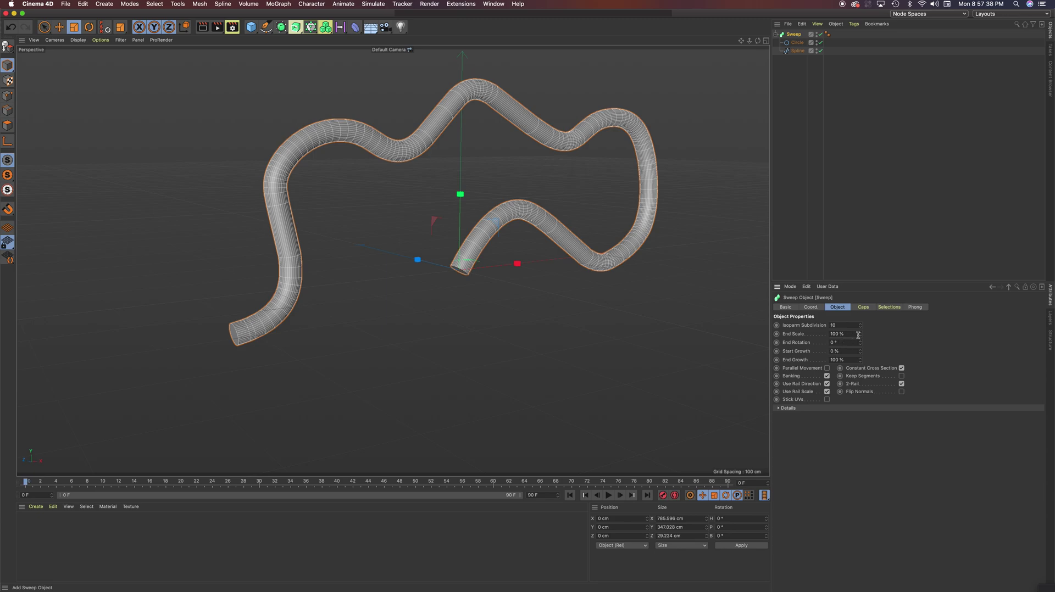
mouse_move(860, 335)
left_mouse_down()
mouse_move(860, 318)
mouse_move(860, 335)
left_mouse_up()
left_click_drag(640, 296, 648, 194, "alt")
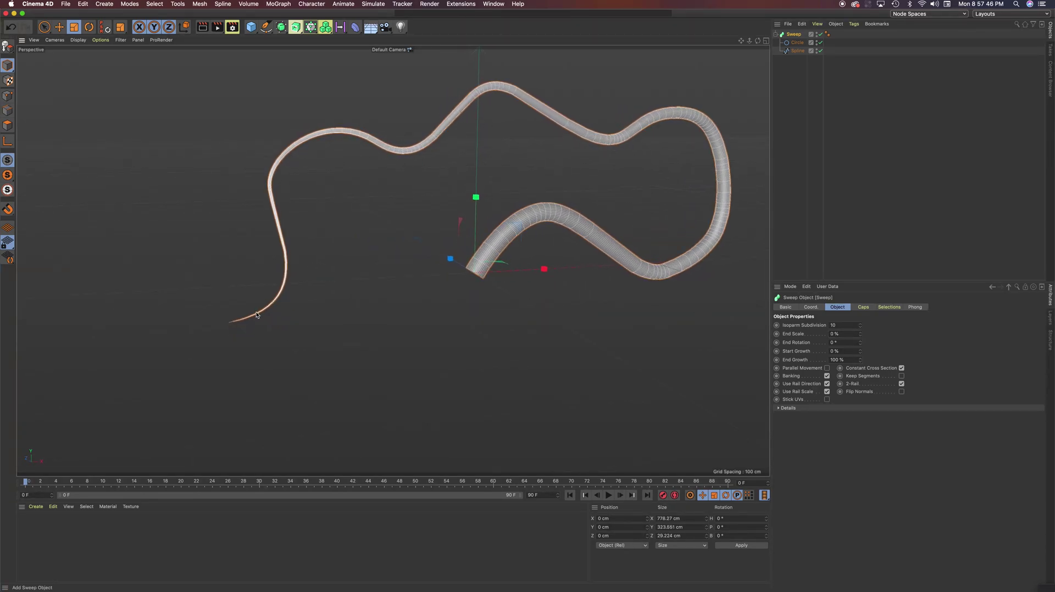
- Try End Scale, End Growth and End Rotation changes, undoing them and resetting End Rotation to 0°
double_click(845, 336)
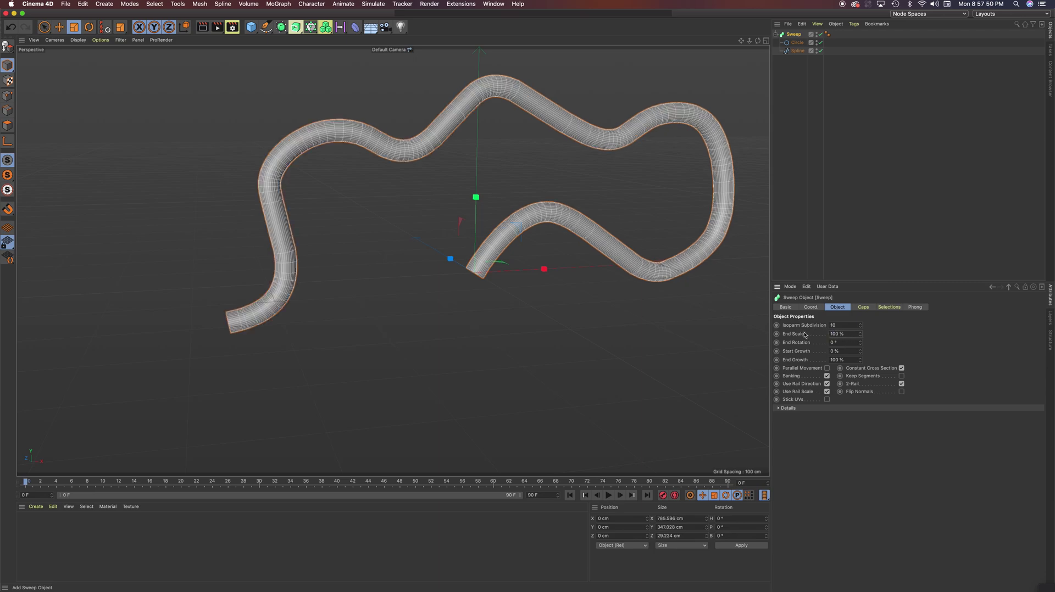
mouse_move(861, 334)
left_mouse_down()
mouse_move(860, 292)
mouse_move(861, 319)
left_mouse_up()
key("ctrl+z")
mouse_move(860, 364)
left_mouse_down()
mouse_move(861, 395)
mouse_move(851, 360)
mouse_move(860, 342)
mouse_move(860, 355)
left_mouse_up()
mouse_move(860, 342)
left_mouse_down()
mouse_move(860, 352)
mouse_move(860, 341)
left_mouse_up()
type("0")
key("Return")
- Give the Sweep's caps a 3-segment Round bevel of about 8.64 cm
left_click(863, 307)
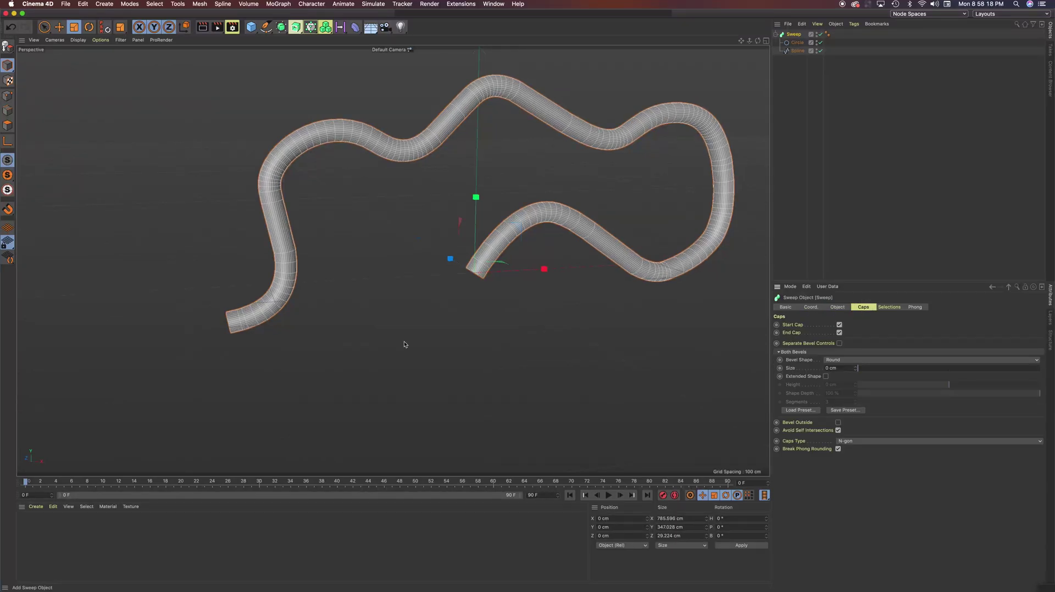
left_click_drag(270, 343, 285, 339, "alt")
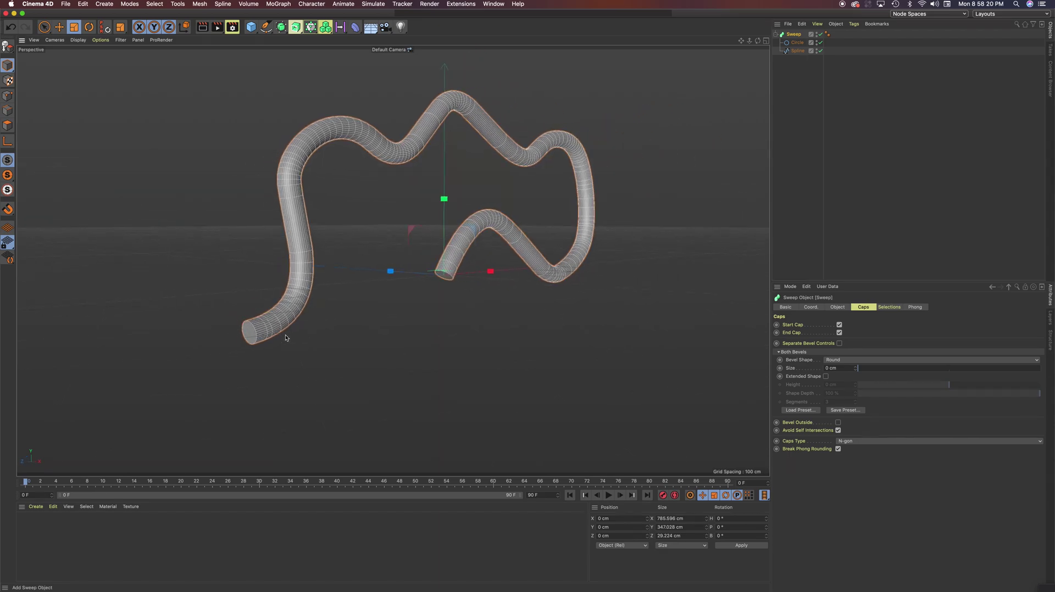
scroll(272, 339, "up", 3)
scroll(238, 329, "up", 2)
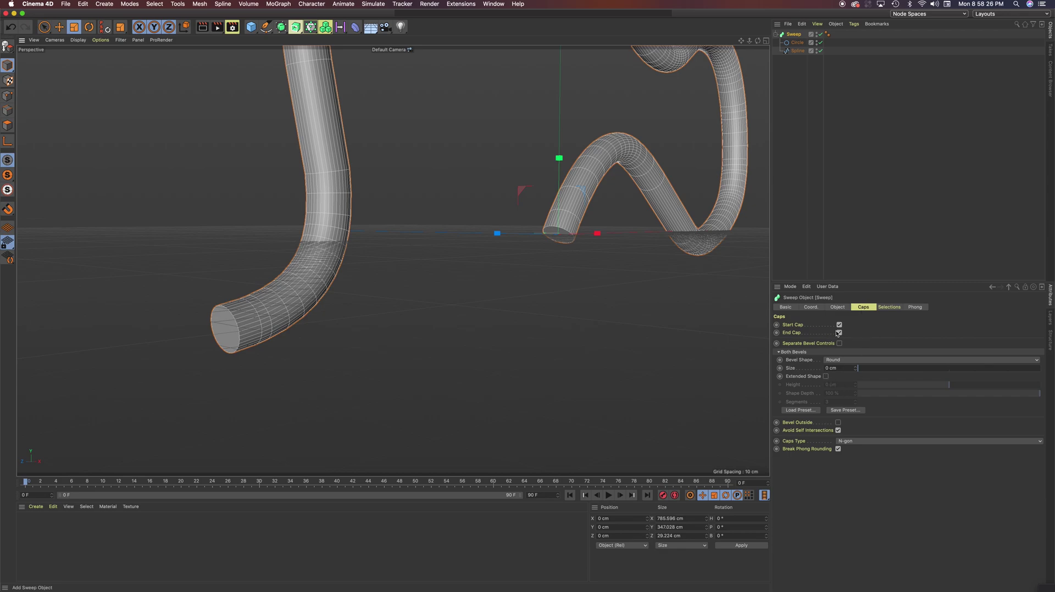
mouse_move(860, 369)
left_mouse_down()
mouse_move(901, 370)
mouse_move(871, 369)
left_mouse_up()
- Preview the Curve, Solid and Step bevel shapes on the sweep's end caps
left_click(849, 361)
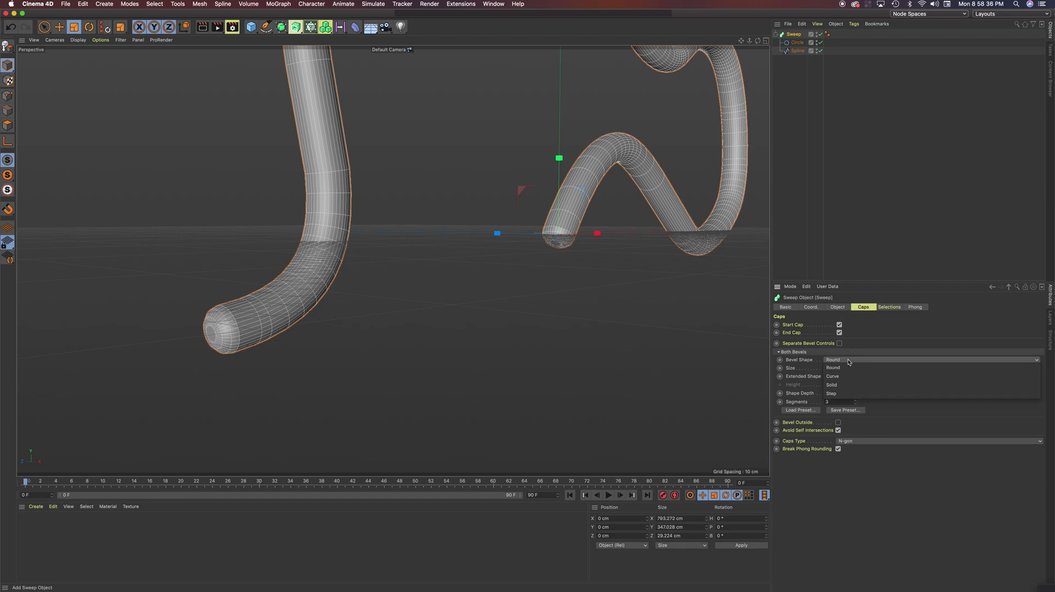
left_click(840, 377)
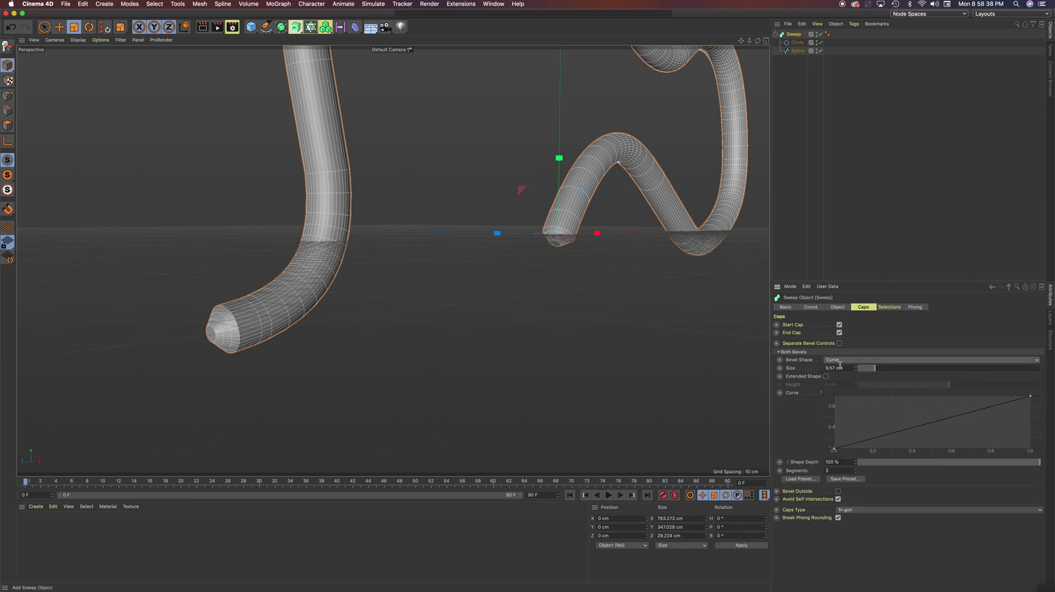
left_click(840, 361)
left_click(839, 385)
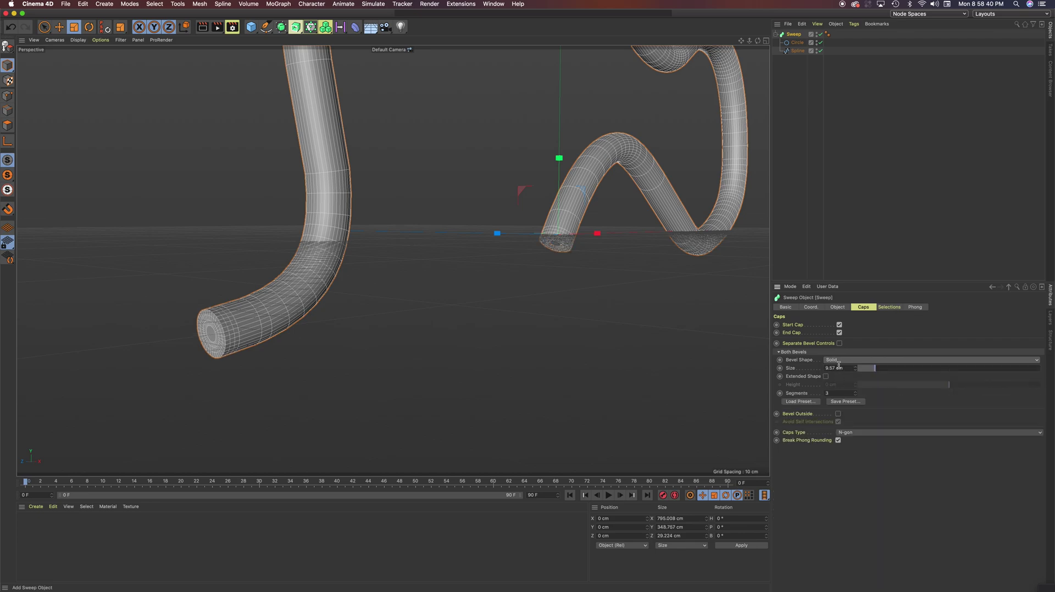
left_click(839, 361)
left_click(838, 393)
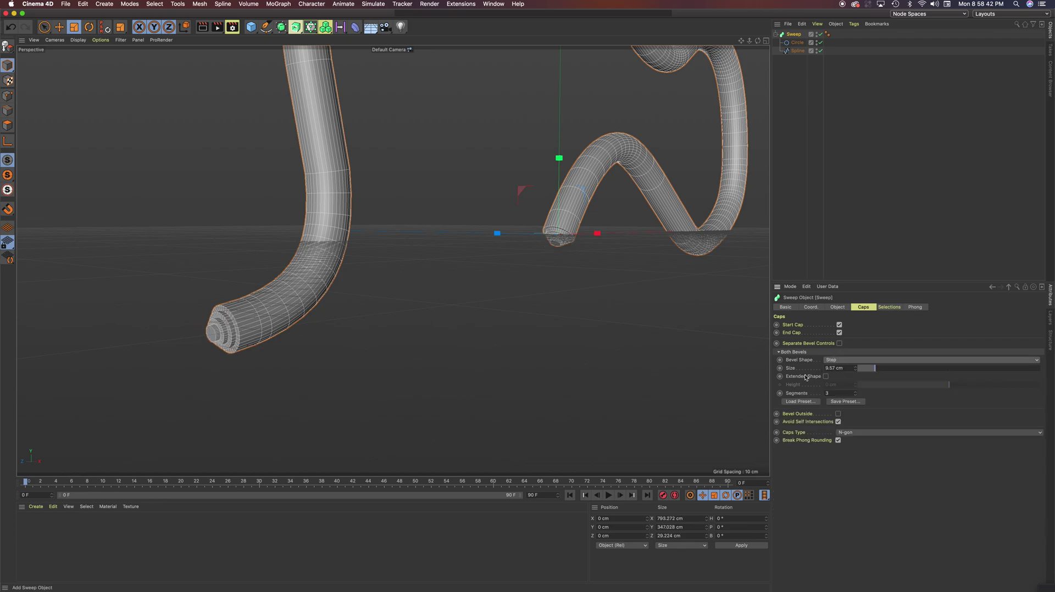
- Set the cap bevel shape back to Round and check the Selections options
scroll(270, 357, "up", 5)
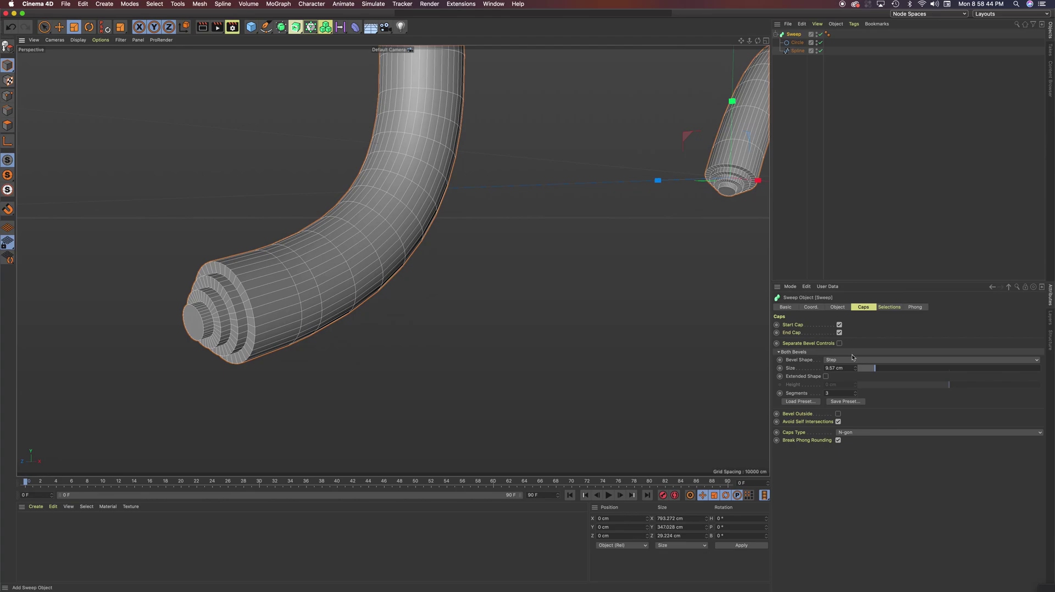
left_click(849, 361)
left_click(824, 363)
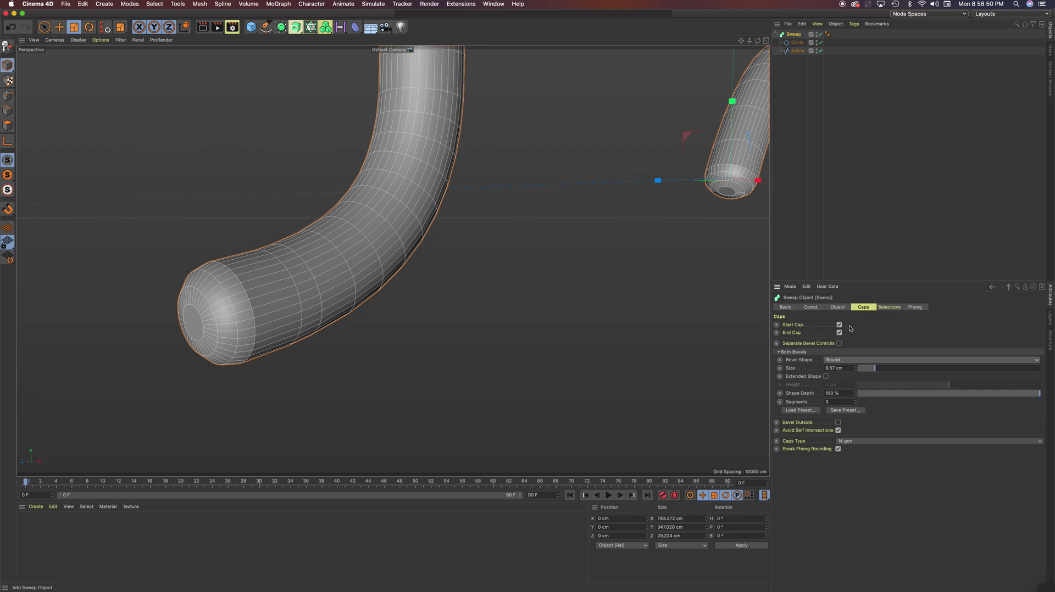
left_click(888, 308)
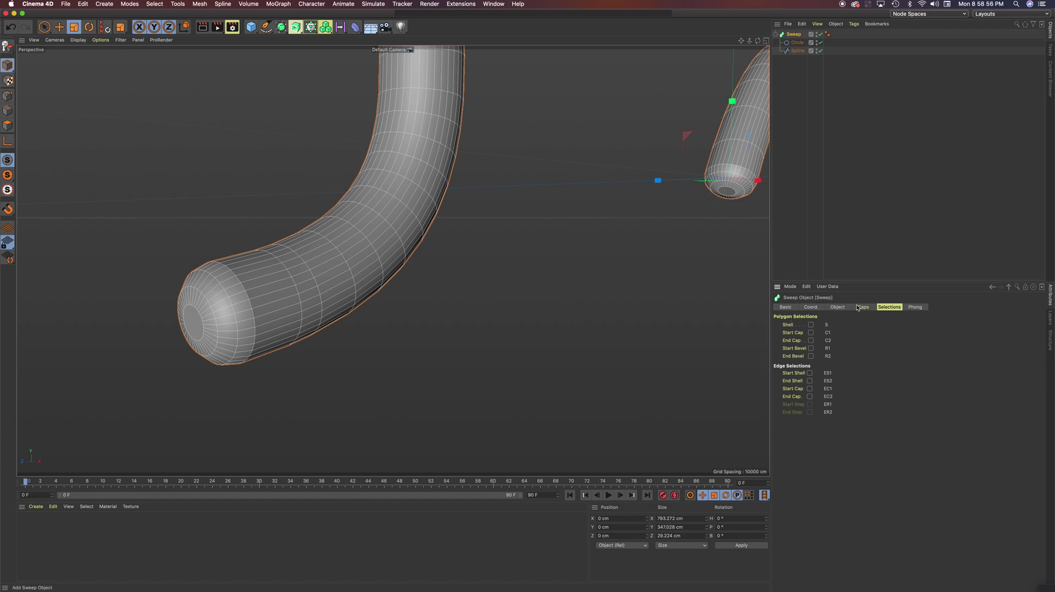
left_click(861, 308)
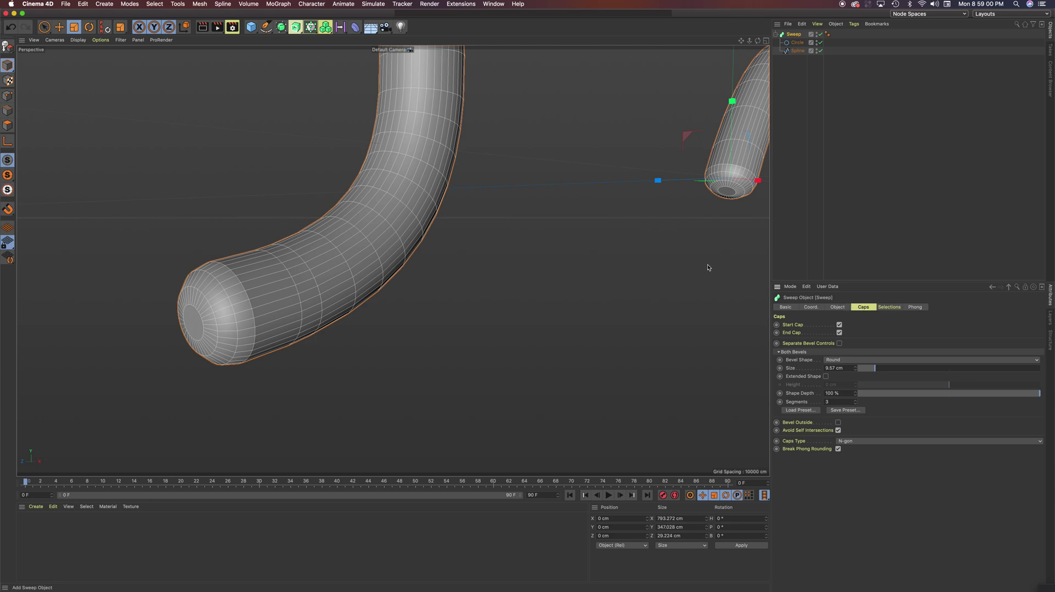
scroll(630, 254, "down", 2)
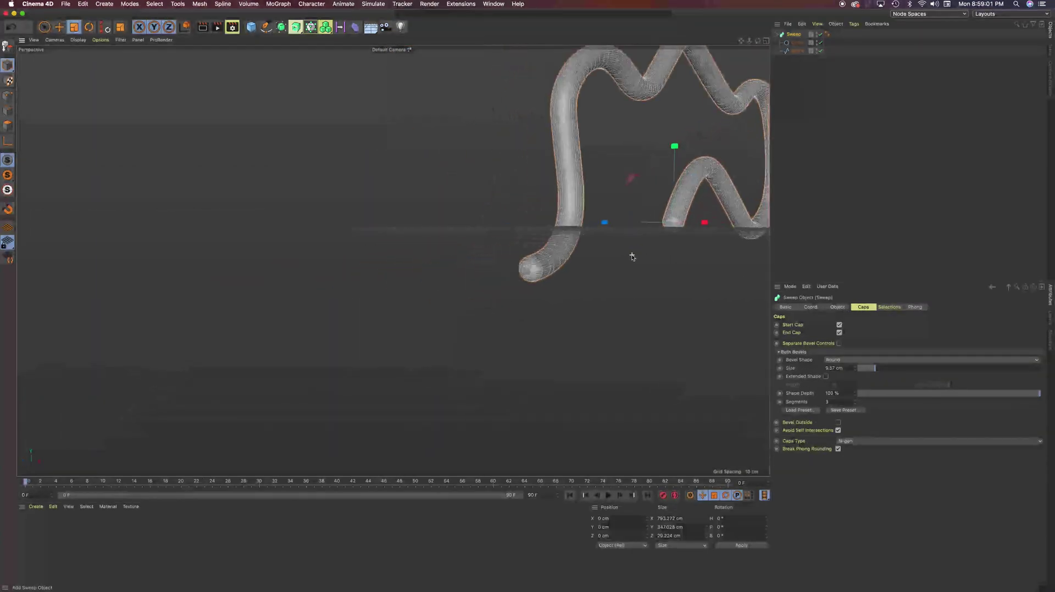
scroll(632, 256, "down", 5)
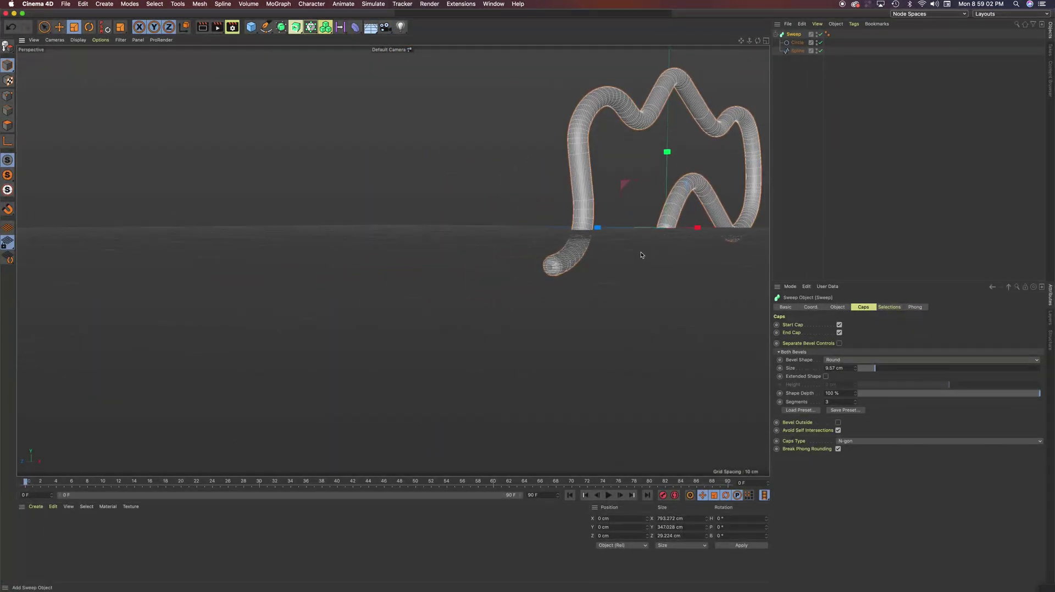
scroll(515, 288, "up", 2)
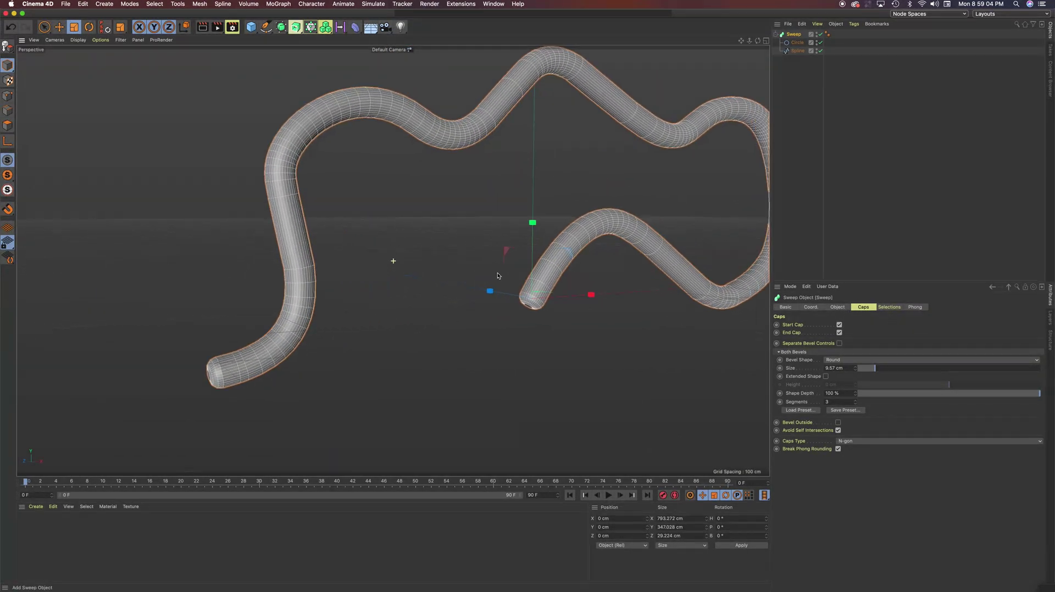
scroll(391, 259, "down", 3)
scroll(500, 212, "up", 1)
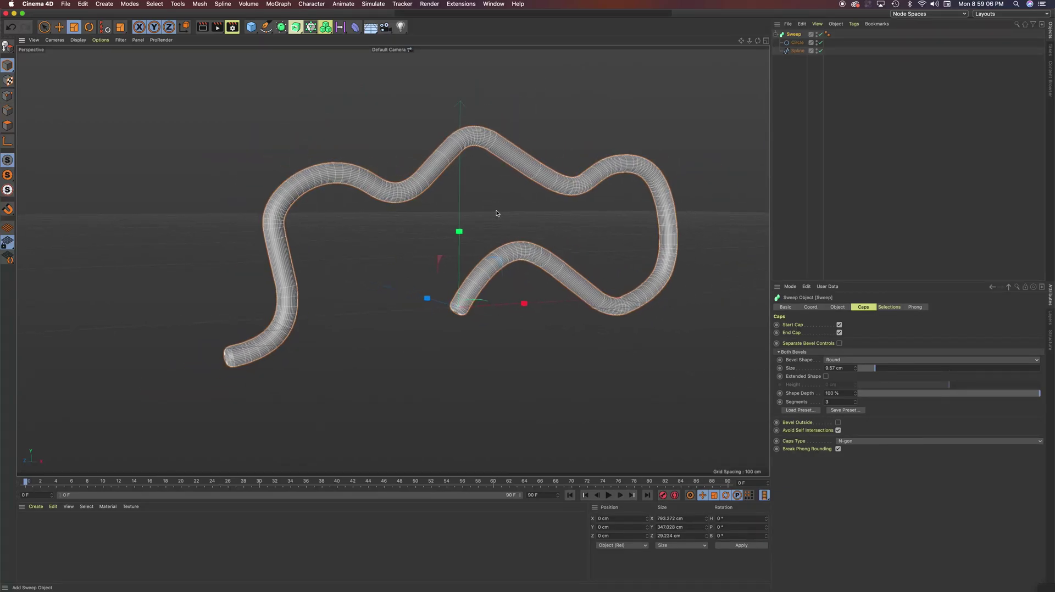